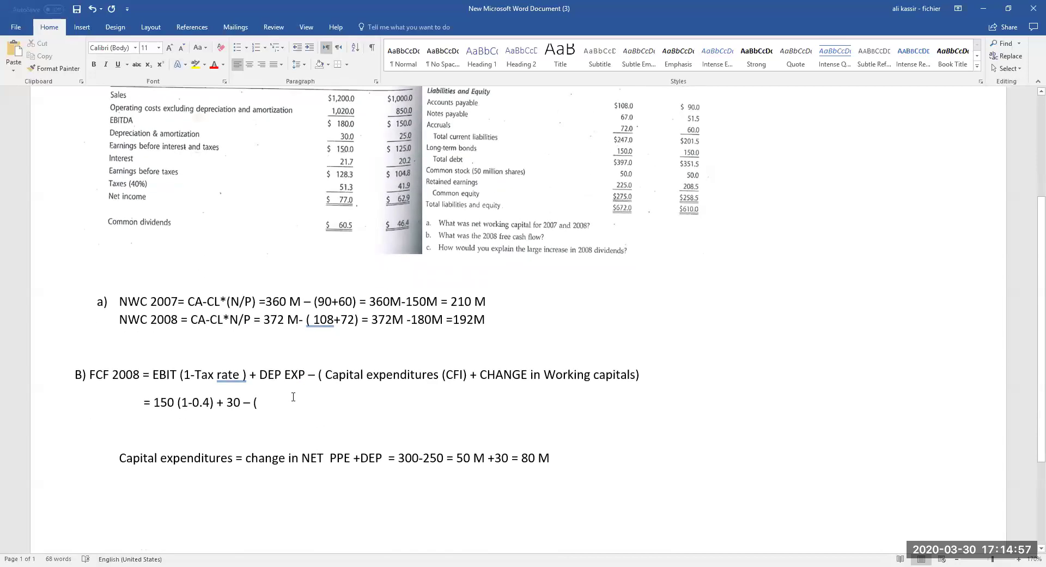
# - Insert '80M +' inside the parenthesis of the FCF 2008 formula after '150 (1-0.4) + 30 –'
pyautogui.scroll(6, 293, 396)
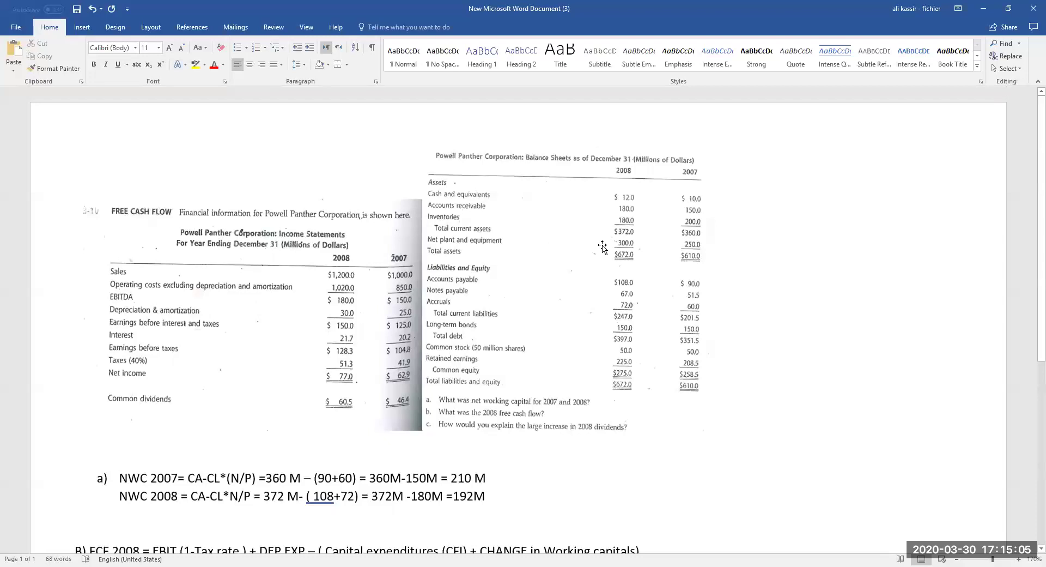
pyautogui.scroll(-4, 602, 246)
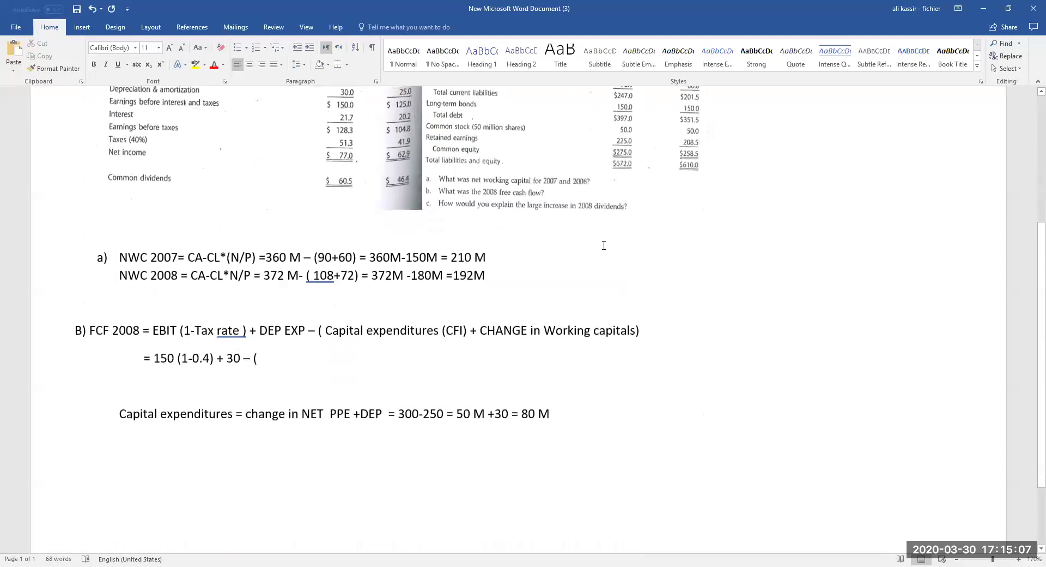
pyautogui.click(270, 354)
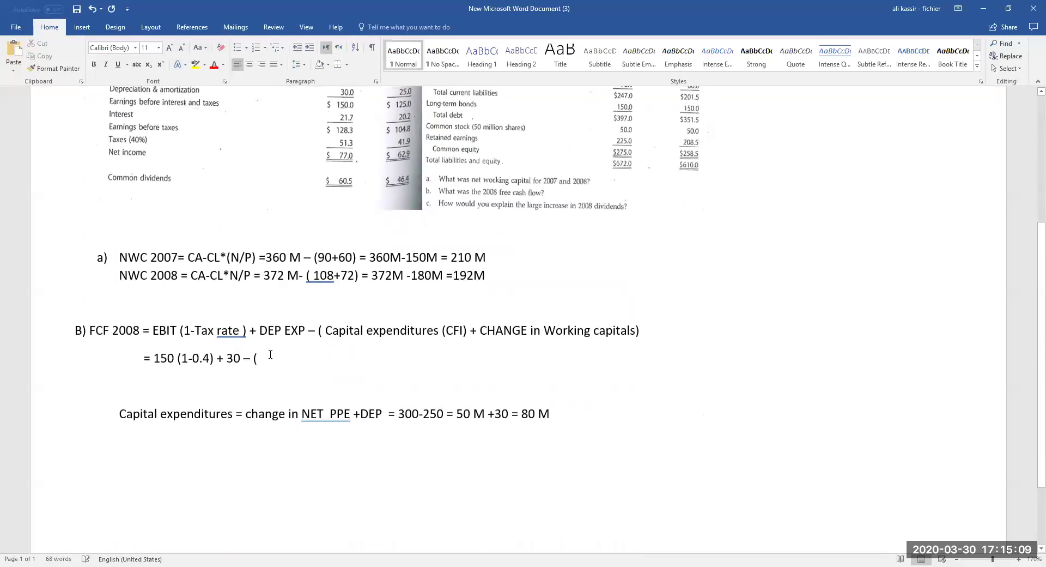
pyautogui.press('BackSpace')
pyautogui.write('80M')
pyautogui.moveTo(246, 366)
pyautogui.scroll(5, 322, 409)
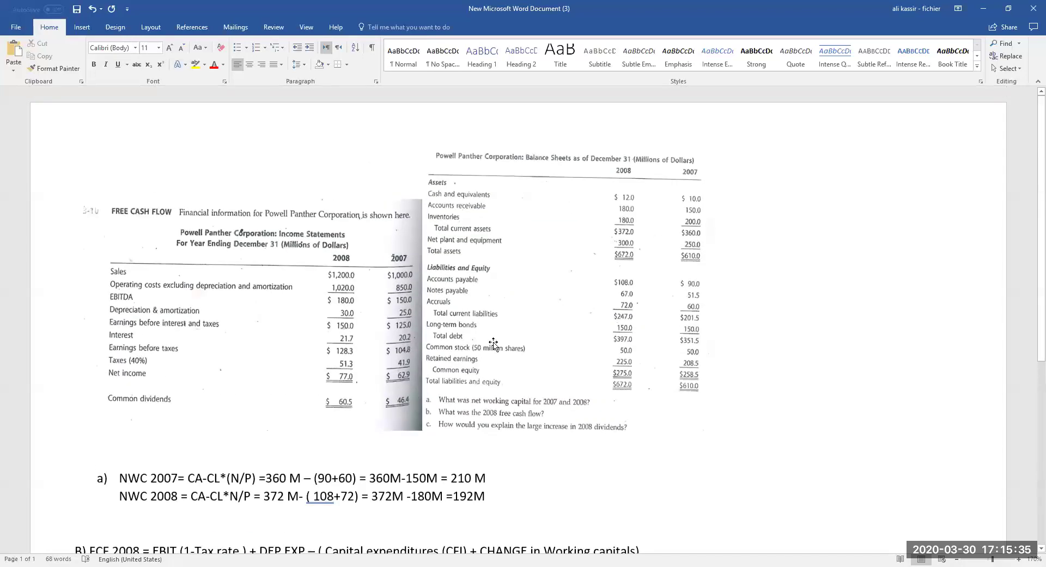
pyautogui.scroll(-5, 315, 333)
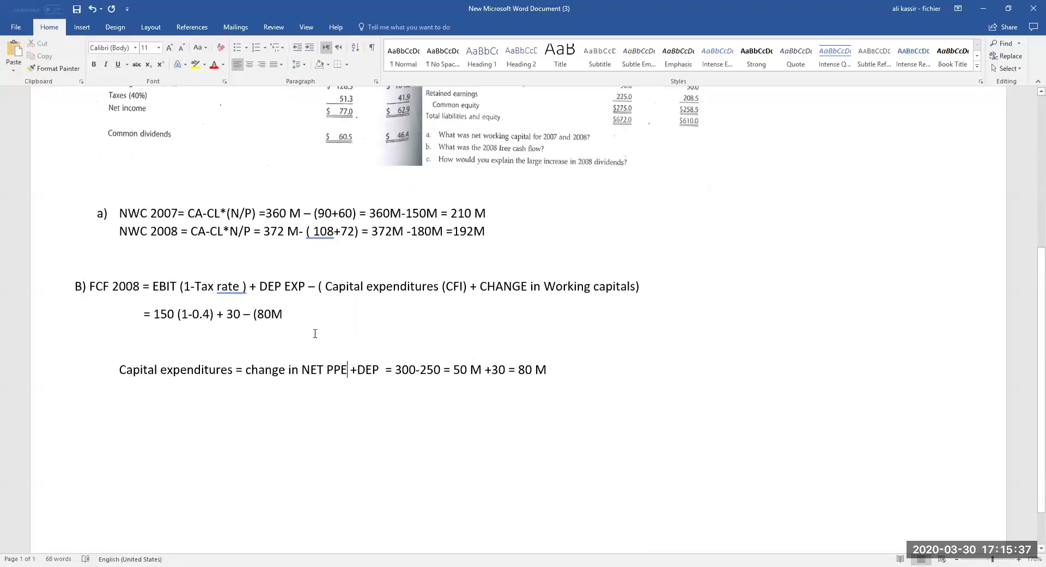
pyautogui.click(308, 317)
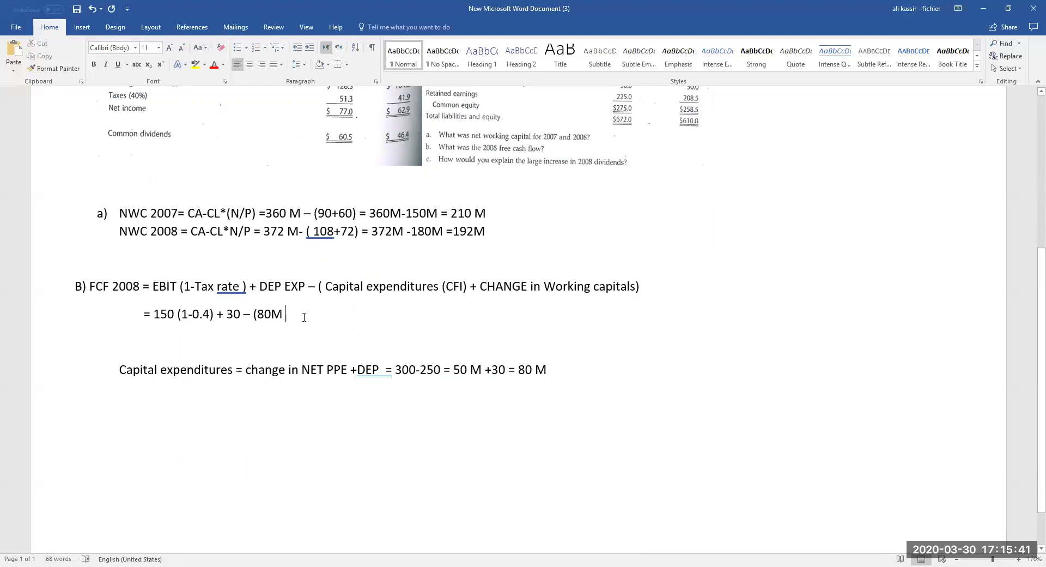
pyautogui.write('+')
pyautogui.scroll(3, 304, 317)
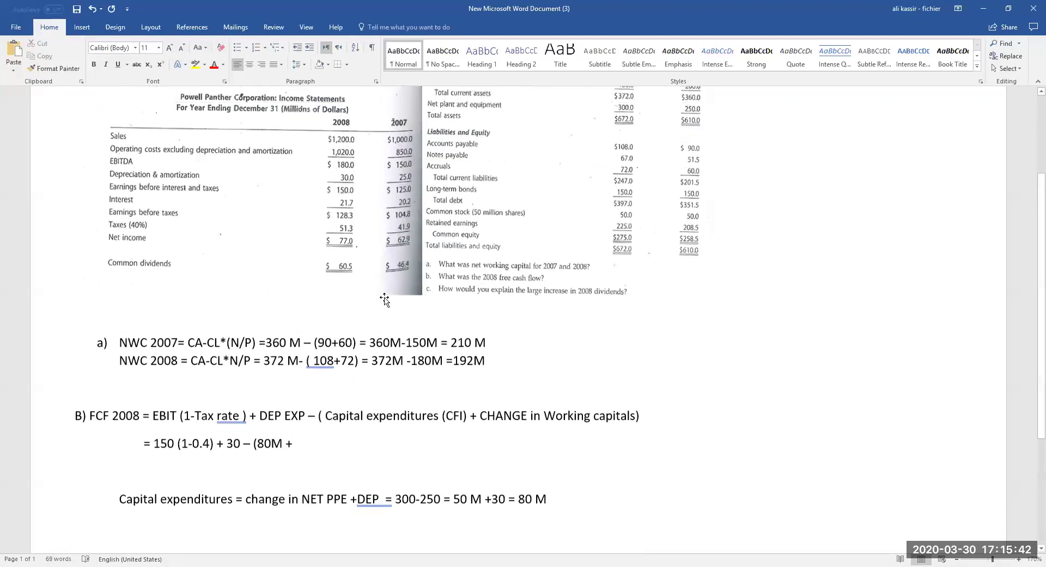
# - Add a line under NWC 2008 reading 'Change in NWC = NWC 2008- NWC 2007 = 192-210 = 18 M'
pyautogui.click(519, 370)
pyautogui.press('Return')
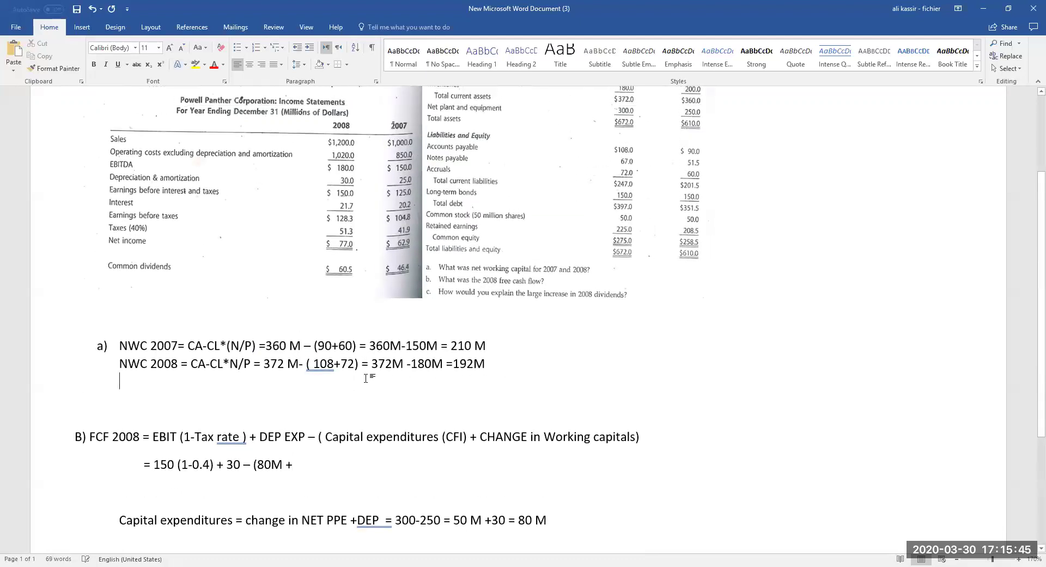
pyautogui.write('CHAGE')
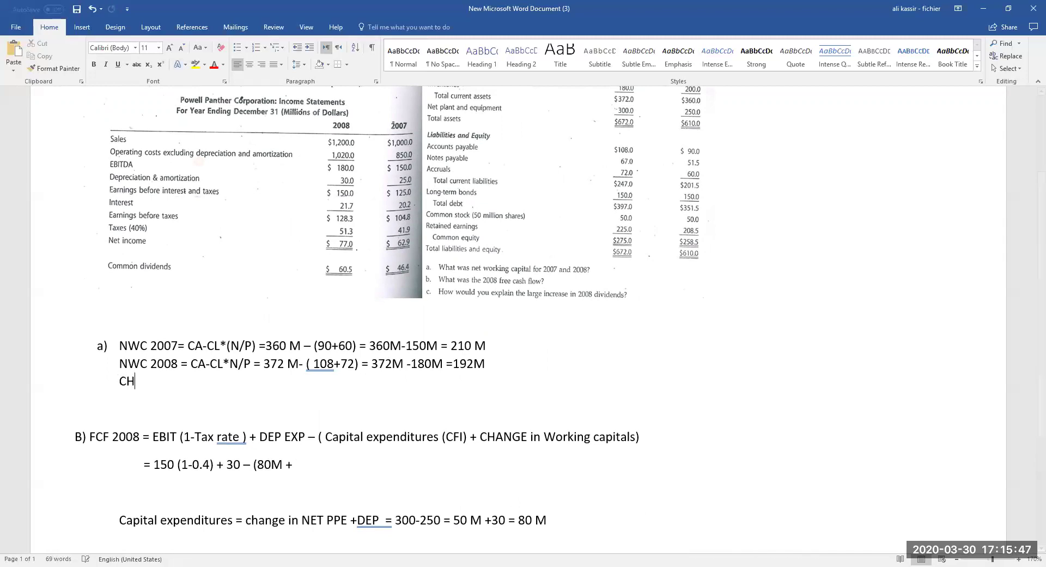
pyautogui.press('BackSpace')
pyautogui.press('BackSpace')
pyautogui.write('nge i')
pyautogui.press('BackSpace')
pyautogui.press('BackSpace')
pyautogui.press('BackSpace')
pyautogui.press('BackSpace')
pyautogui.press('BackSpace')
pyautogui.press('BackSpace')
pyautogui.write('ange in NWC = ')
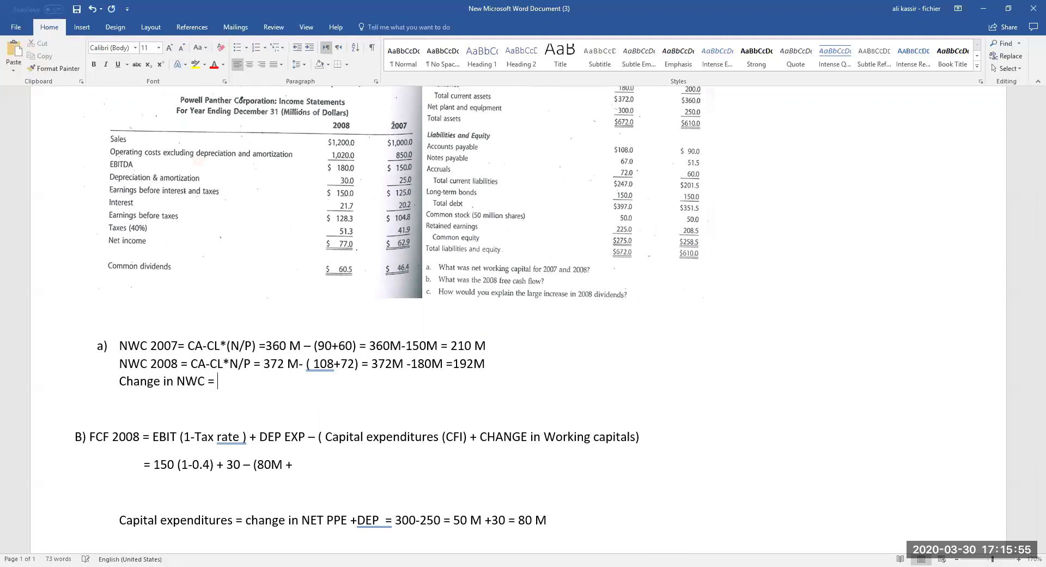
pyautogui.write('NWC 2008- NWC 20')
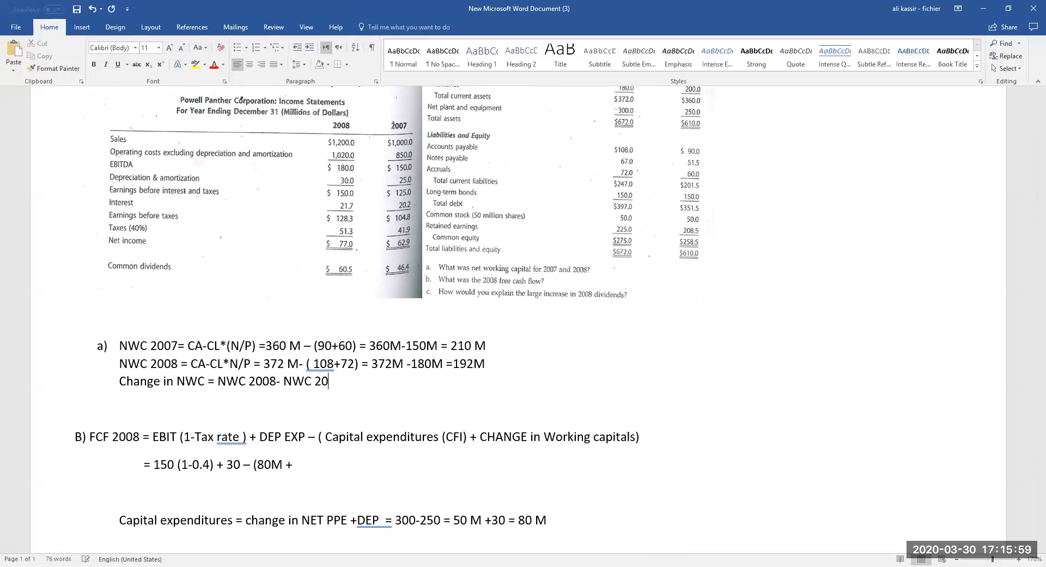
pyautogui.write('07 = 192-210 =-')
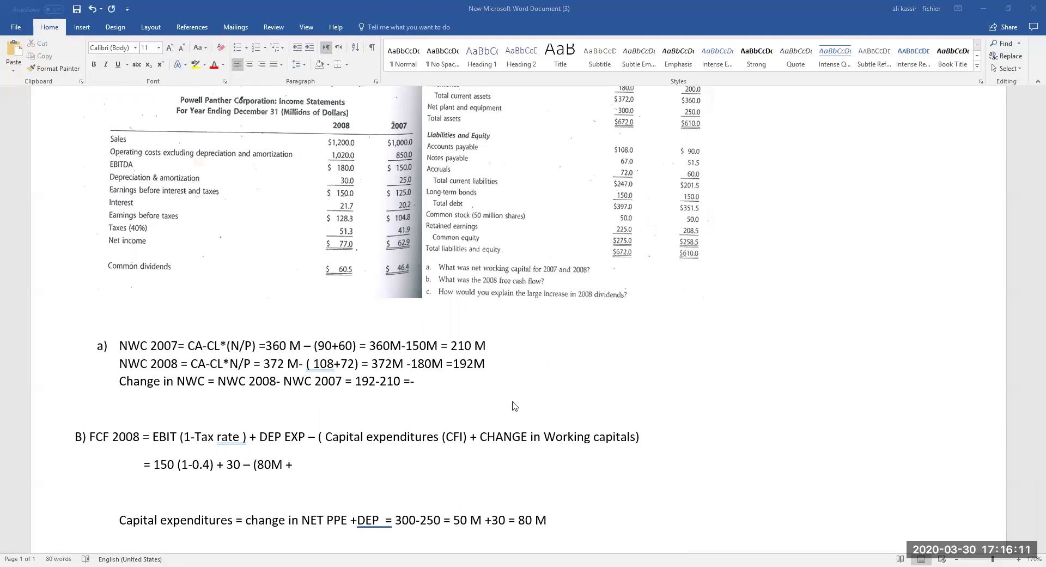
pyautogui.click(323, 376)
pyautogui.press('BackSpace')
pyautogui.press('BackSpace')
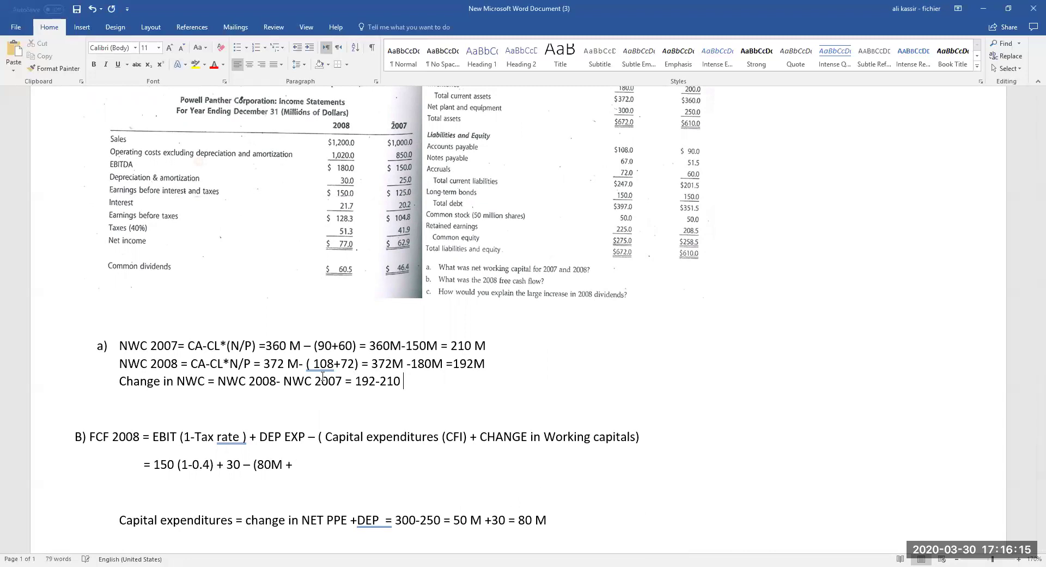
pyautogui.write('18 M')
# - Select the 80 M capital expenditures term in the FCF formula
pyautogui.scroll(-1, 339, 380)
pyautogui.scroll(-3, 339, 380)
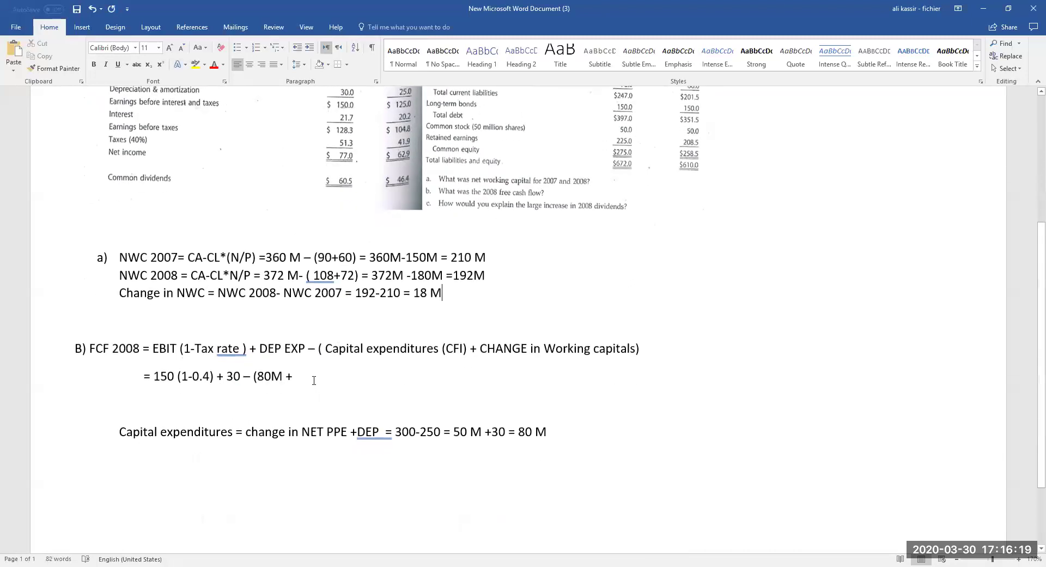
pyautogui.click(314, 377)
pyautogui.moveTo(547, 431); pyautogui.dragTo(523, 432)
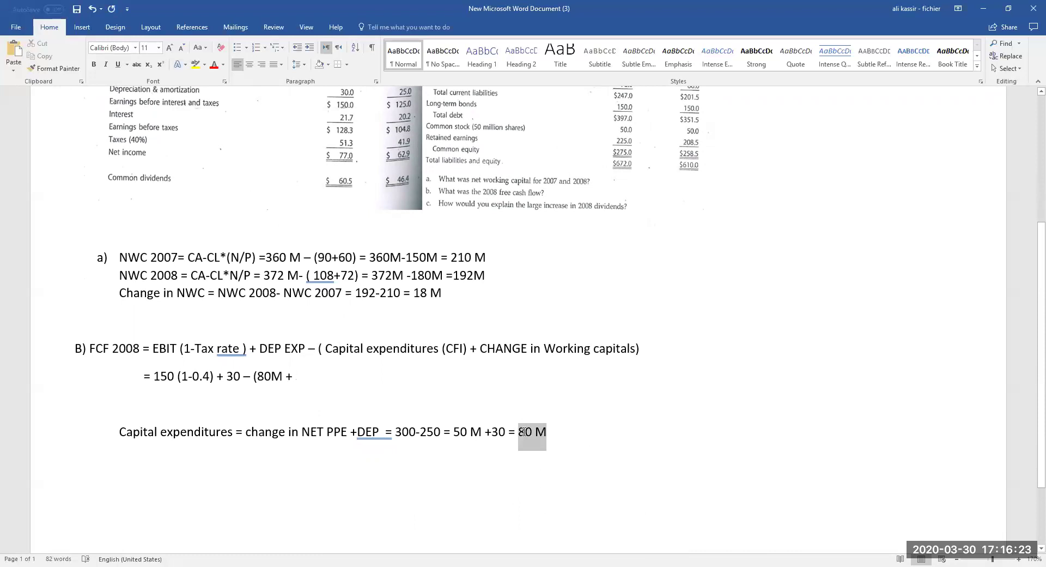
# - Complete the FCF formula as '(80M - 18 M)' and make the change in NWC -18 M
pyautogui.click(302, 376)
pyautogui.write('18')
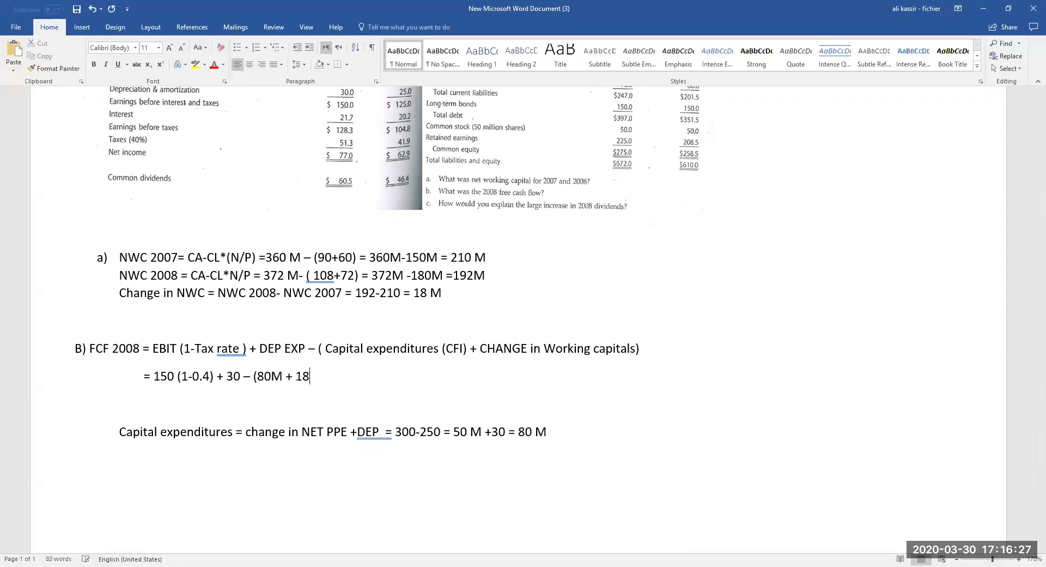
pyautogui.write(' M)')
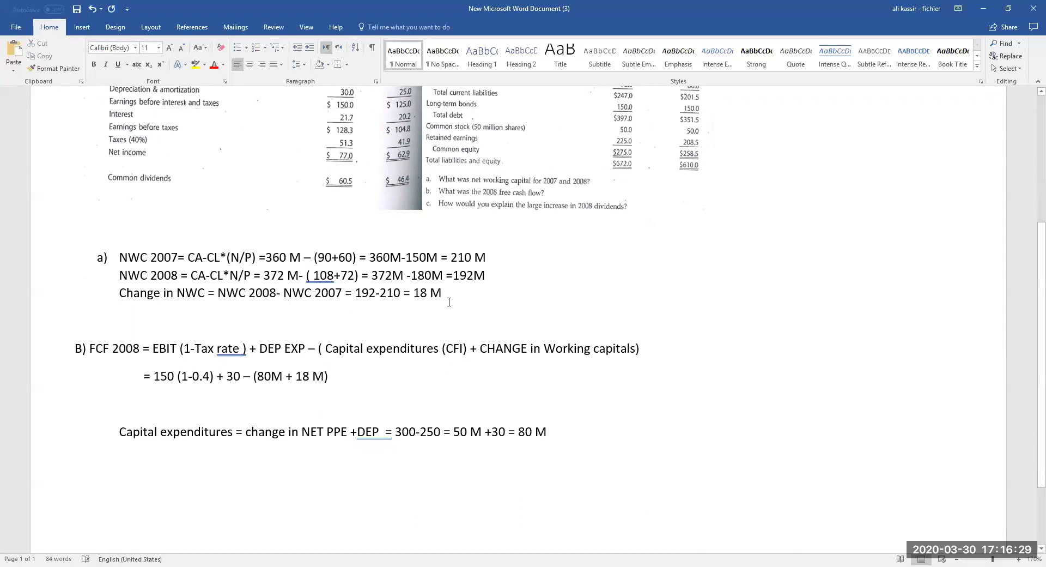
pyautogui.click(414, 292)
pyautogui.write('-')
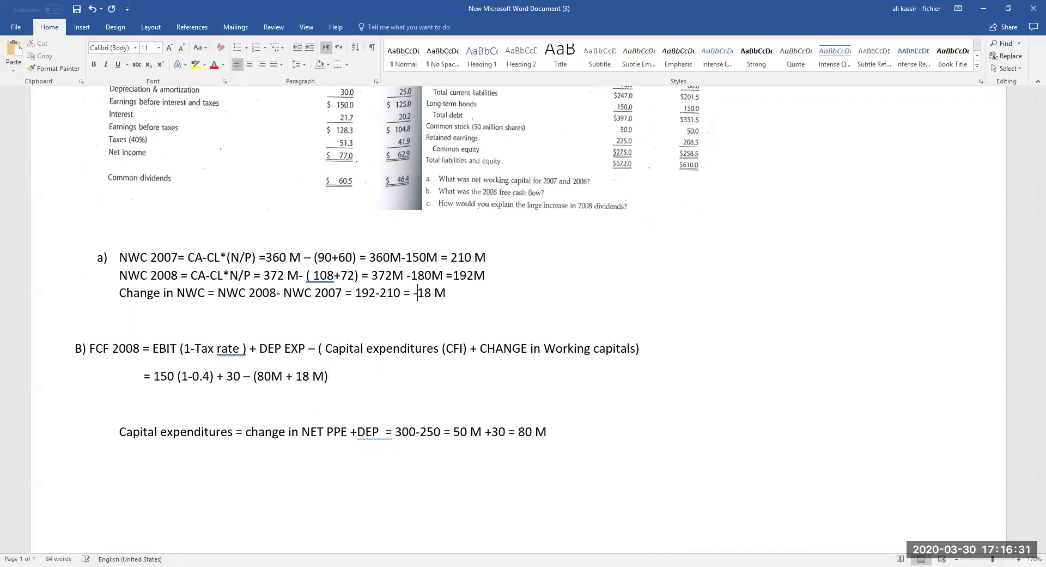
pyautogui.click(292, 376)
pyautogui.press('BackSpace')
pyautogui.write('-')
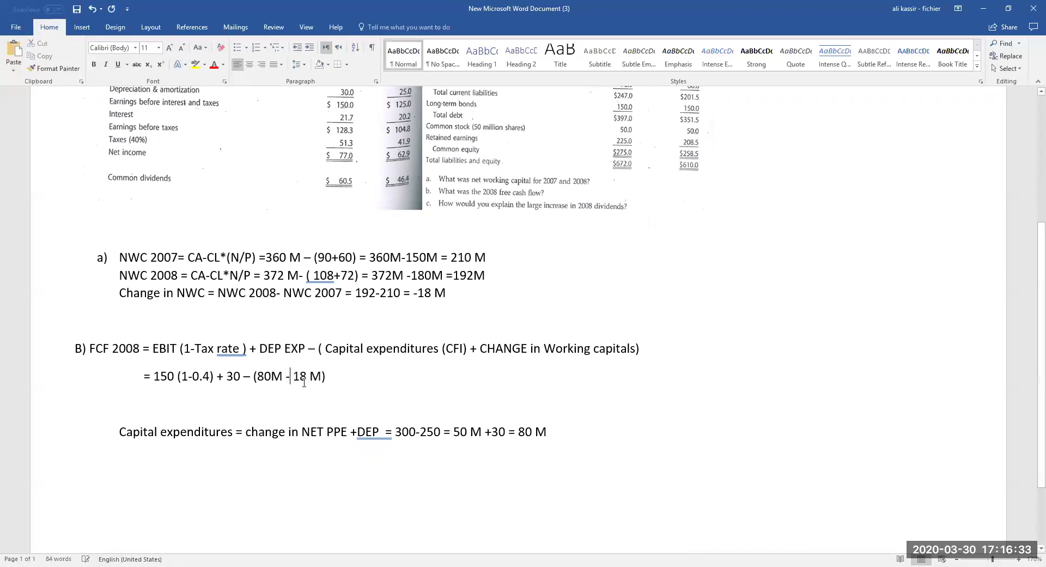
# - Start an indented result line under the FCF formula beginning '=150(0.6'
pyautogui.click(360, 381)
pyautogui.press('Return')
pyautogui.press('Tab')
pyautogui.press('Tab')
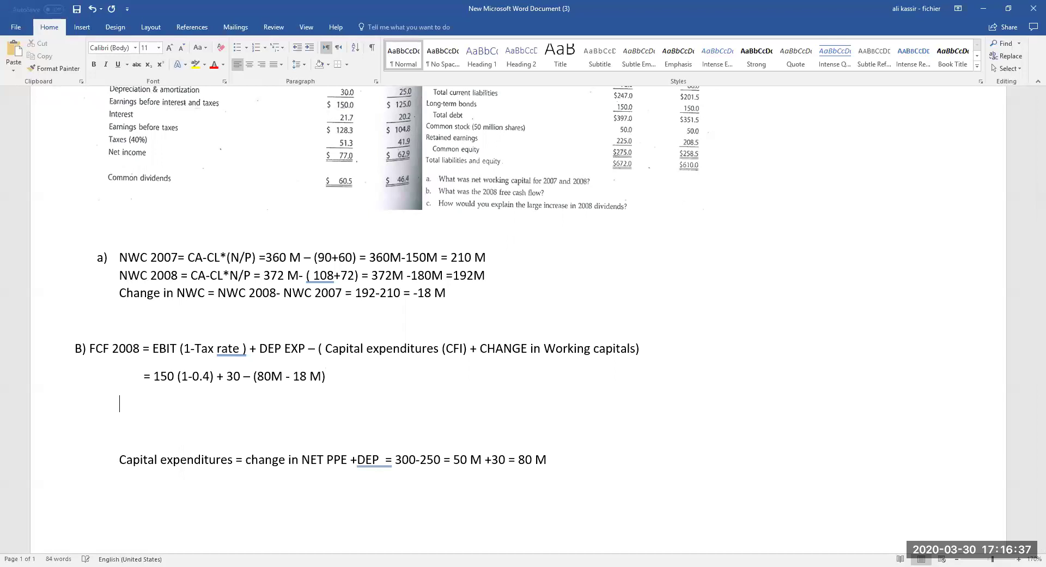
pyautogui.write('=150(0.6_')
# - Complete the result line as '=150(0.6)+30 -80M +18M = 58MILLION DOLLARS'
pyautogui.press('BackSpace')
pyautogui.write(')+30')
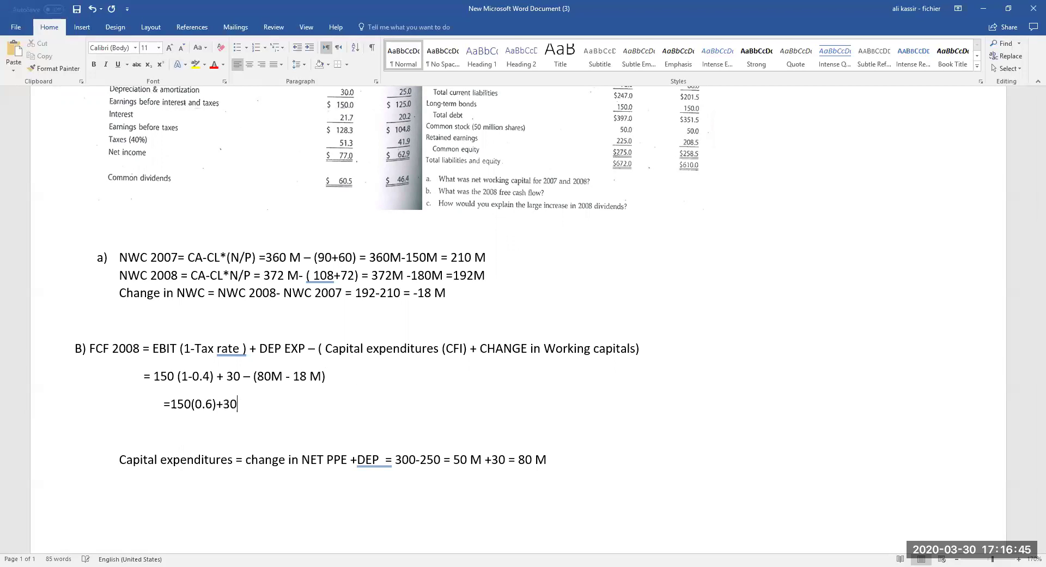
pyautogui.write(' -80M')
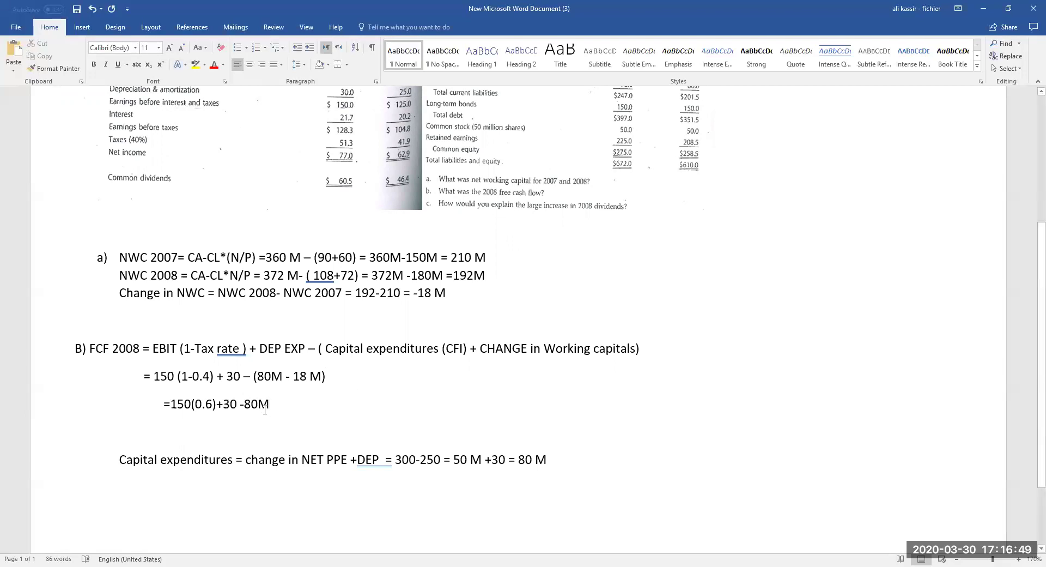
pyautogui.moveTo(268, 409); pyautogui.dragTo(243, 413)
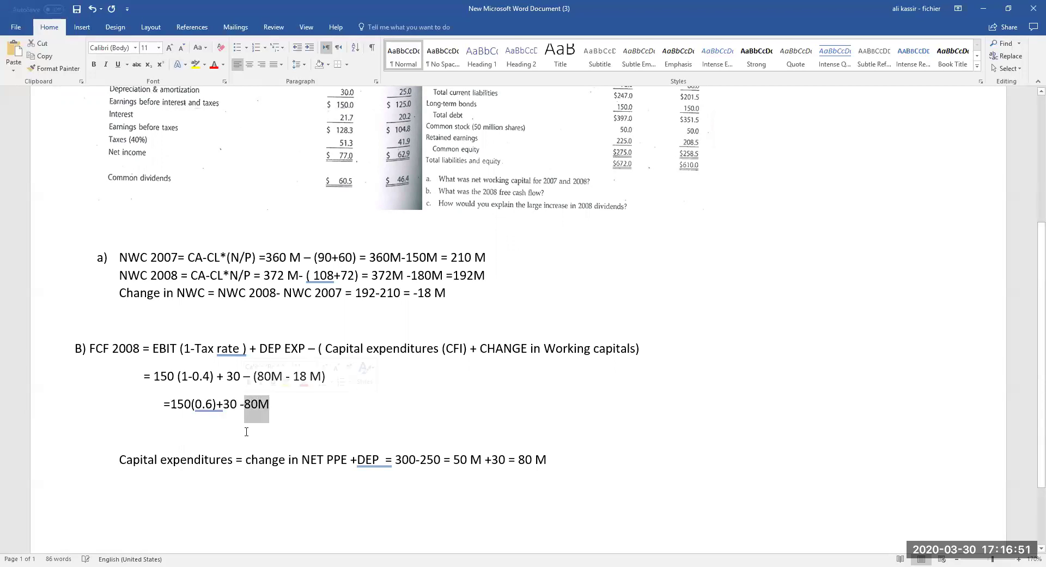
pyautogui.press('Right')
pyautogui.write('+')
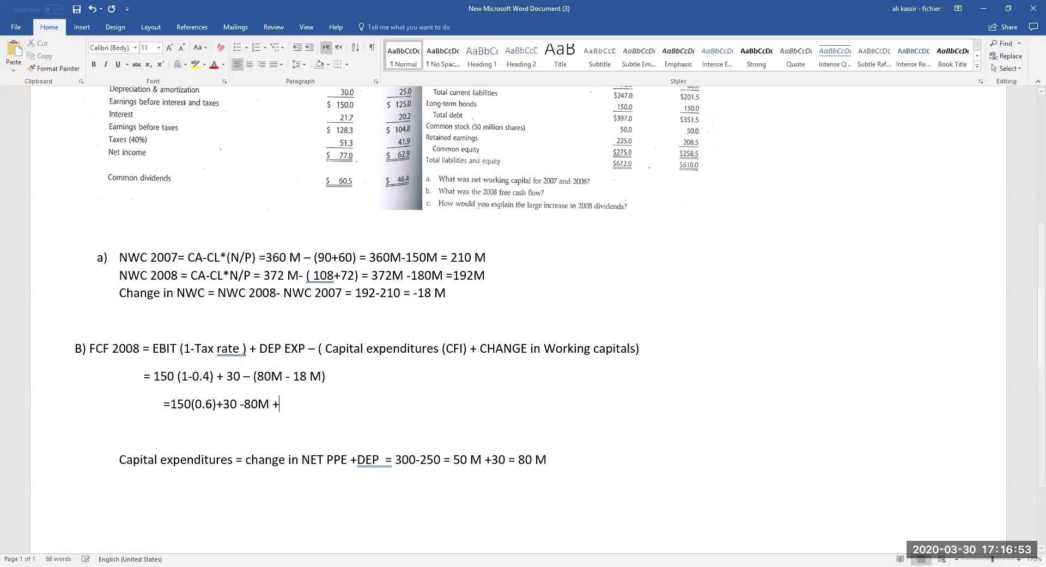
pyautogui.write('18M')
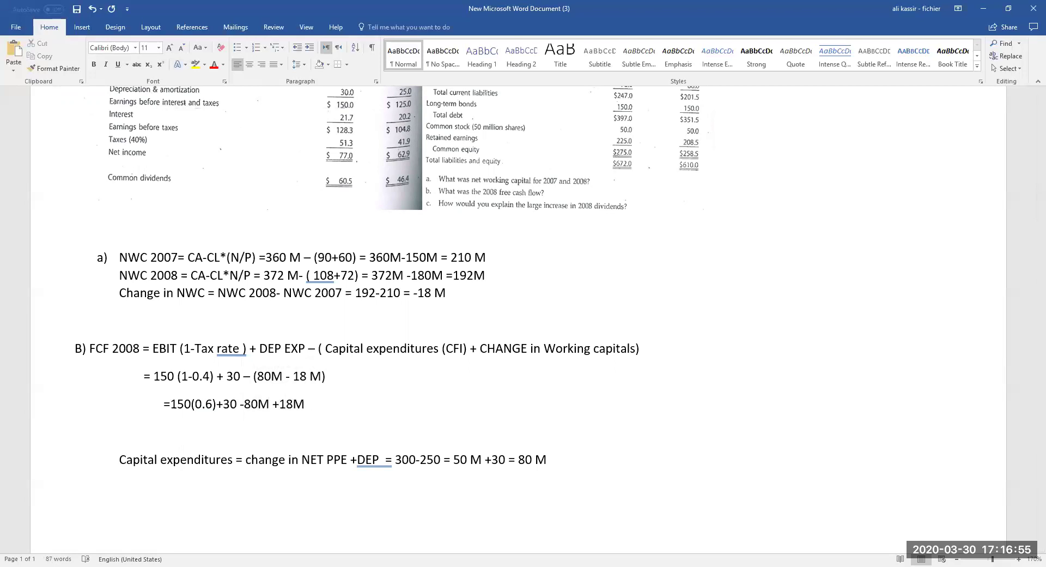
pyautogui.write(' =')
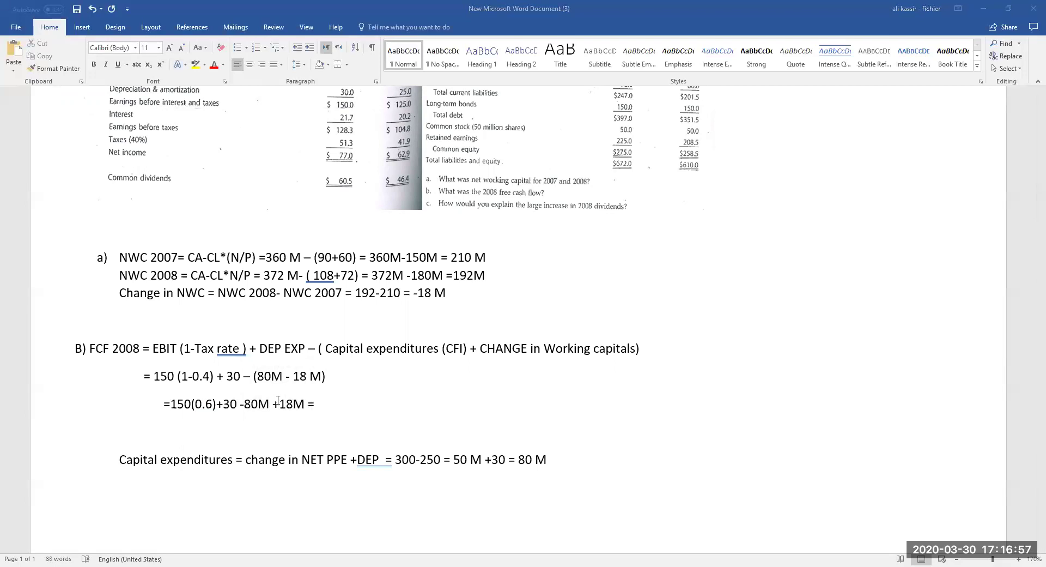
pyautogui.hotkey('alt', 'Tab')
pyautogui.hotkey('alt', 'Tab')
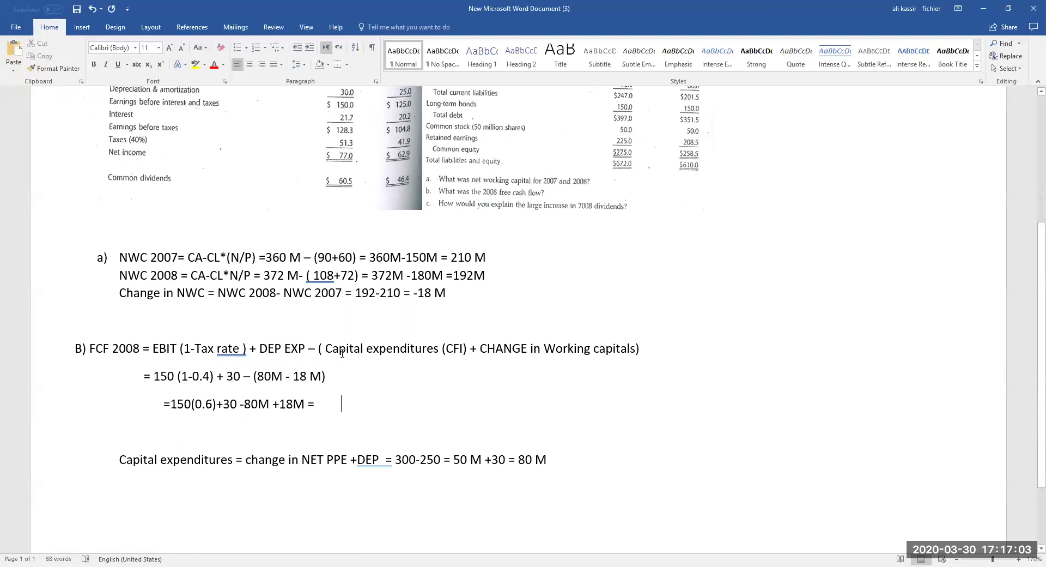
pyautogui.write('58M')
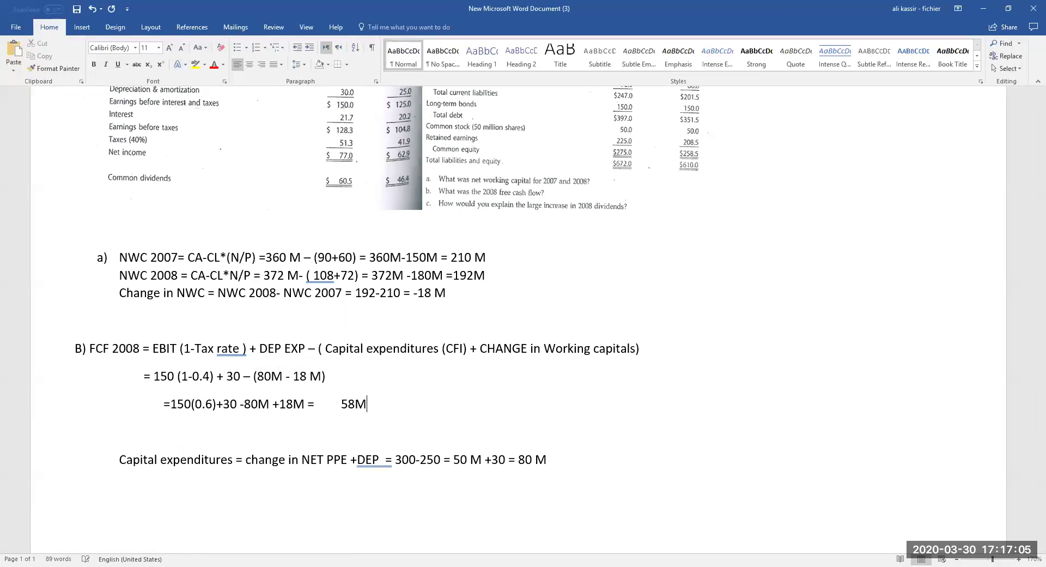
pyautogui.write('ILLION DOLLA')
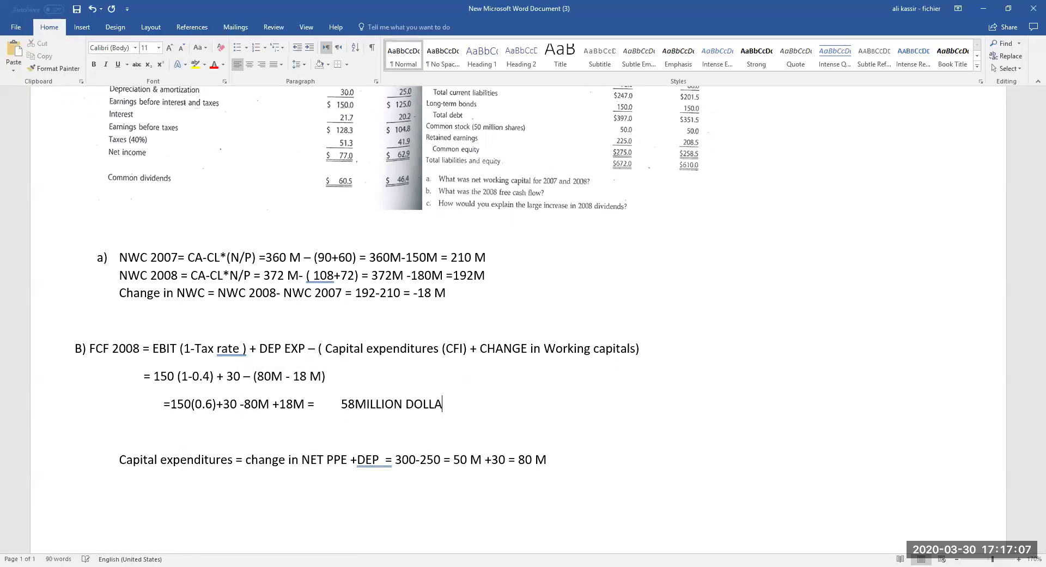
pyautogui.write('RS')
pyautogui.press('Return')
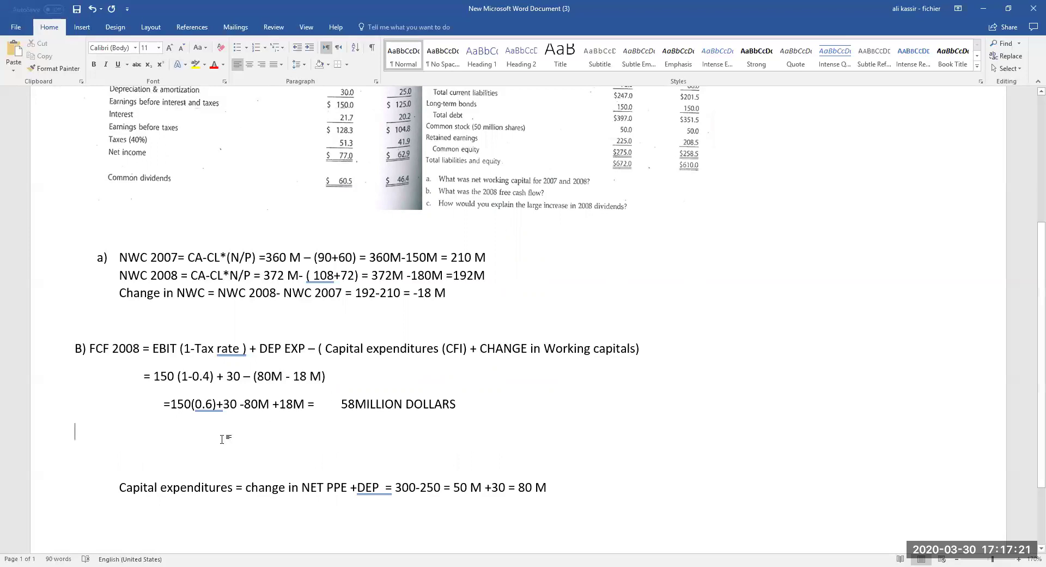
# - Delete the blank line under the FCF result and type 'C)' below Capital expenditures
pyautogui.click(99, 462)
pyautogui.press('BackSpace')
pyautogui.press('BackSpace')
pyautogui.click(99, 464)
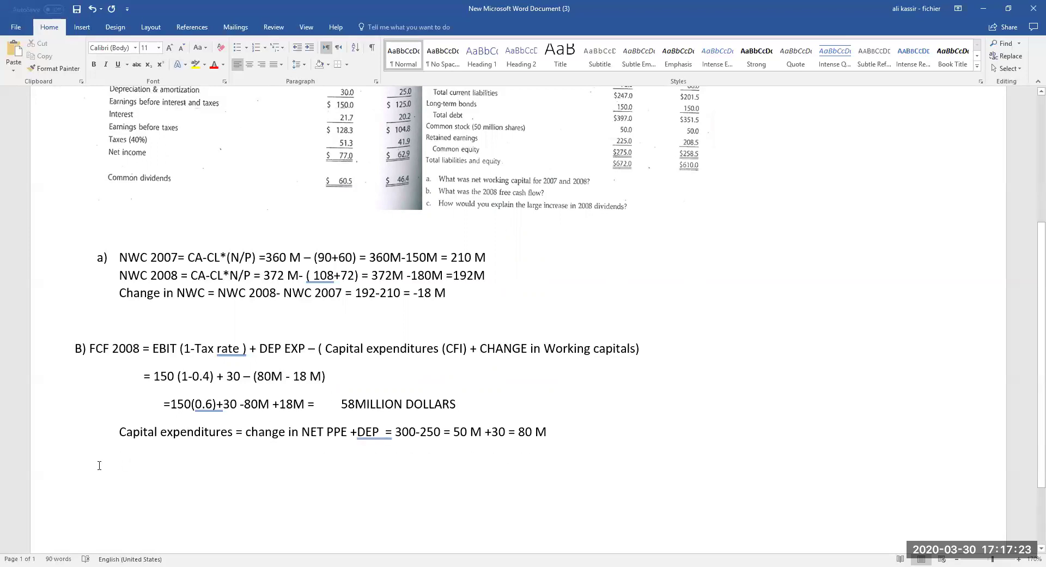
pyautogui.write('C)')
# - Scroll through the financial statements image to review the figures for part C
pyautogui.scroll(3, 616, 211)
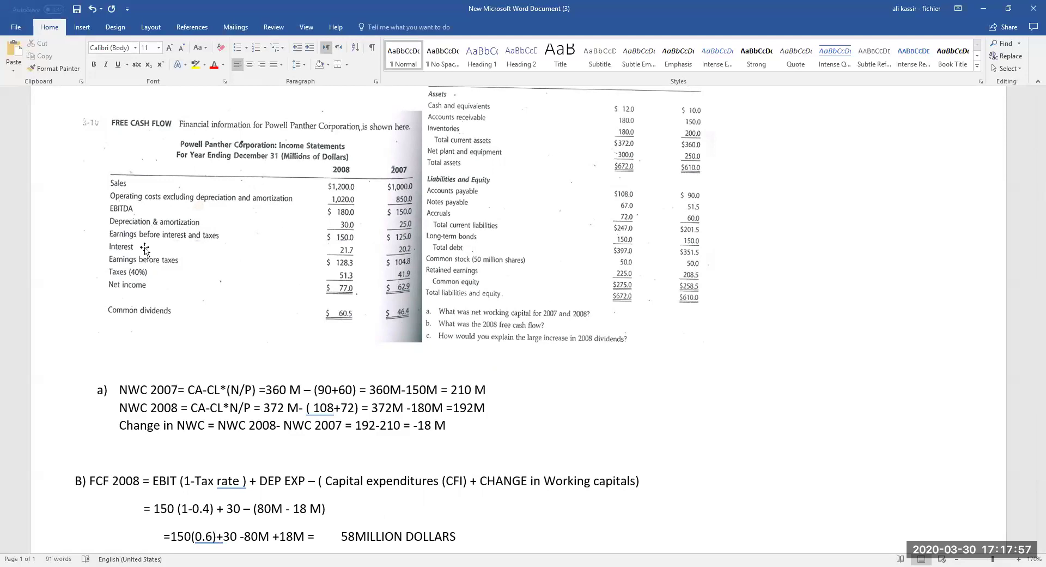
pyautogui.scroll(-4, 145, 248)
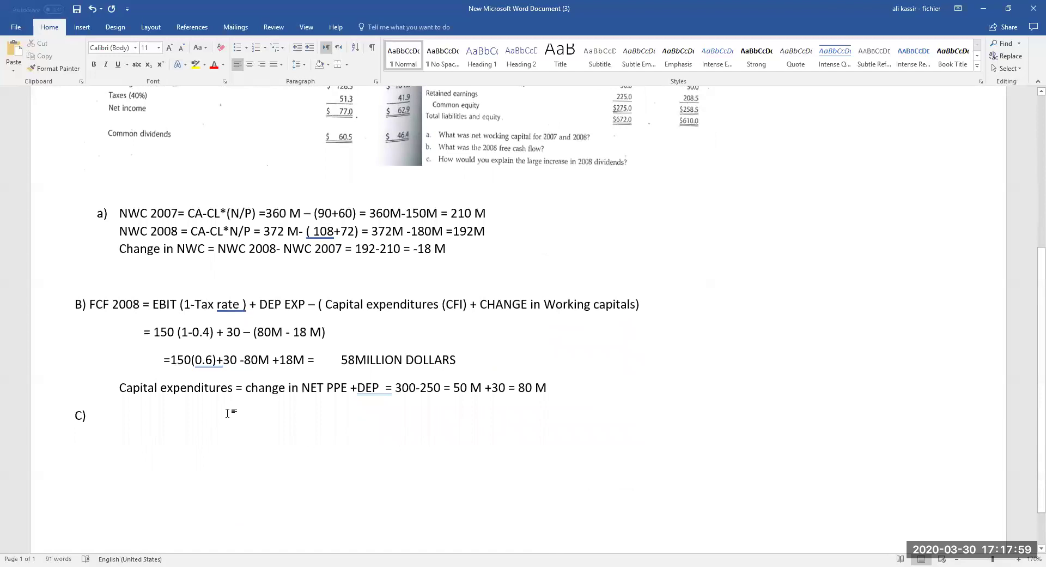
pyautogui.scroll(4, 229, 413)
pyautogui.scroll(1, 229, 413)
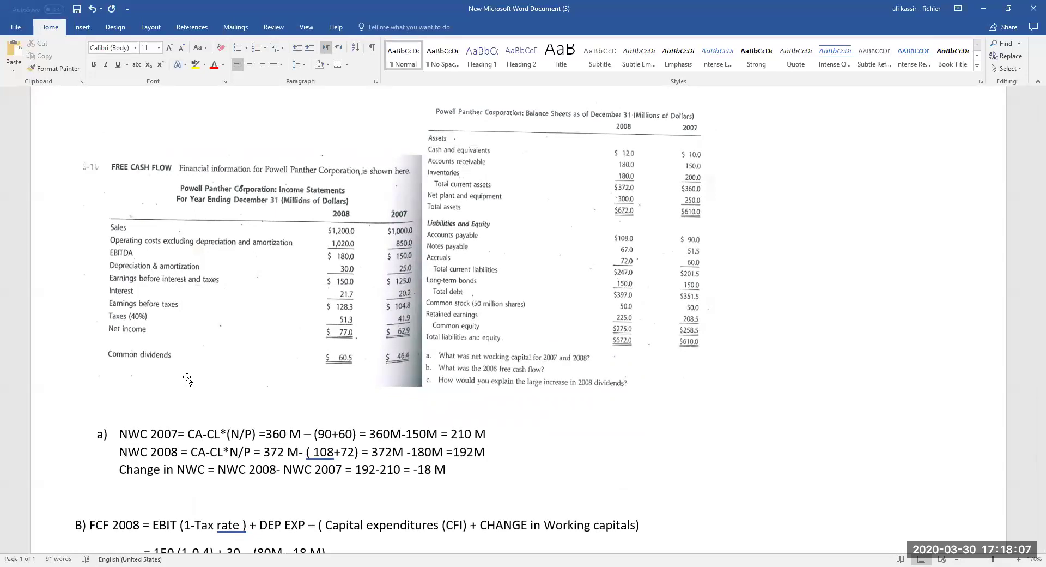
pyautogui.scroll(-6, 188, 381)
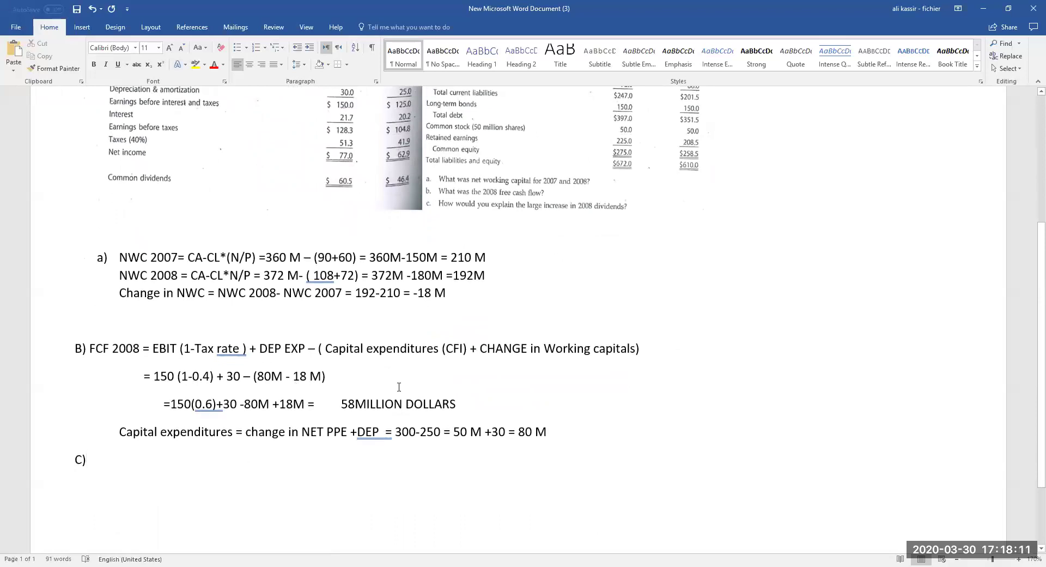
pyautogui.click(560, 427)
# - After 'C)', type 'The distribution of high dividends (2008 - 60.5 million dollars)'
pyautogui.click(178, 460)
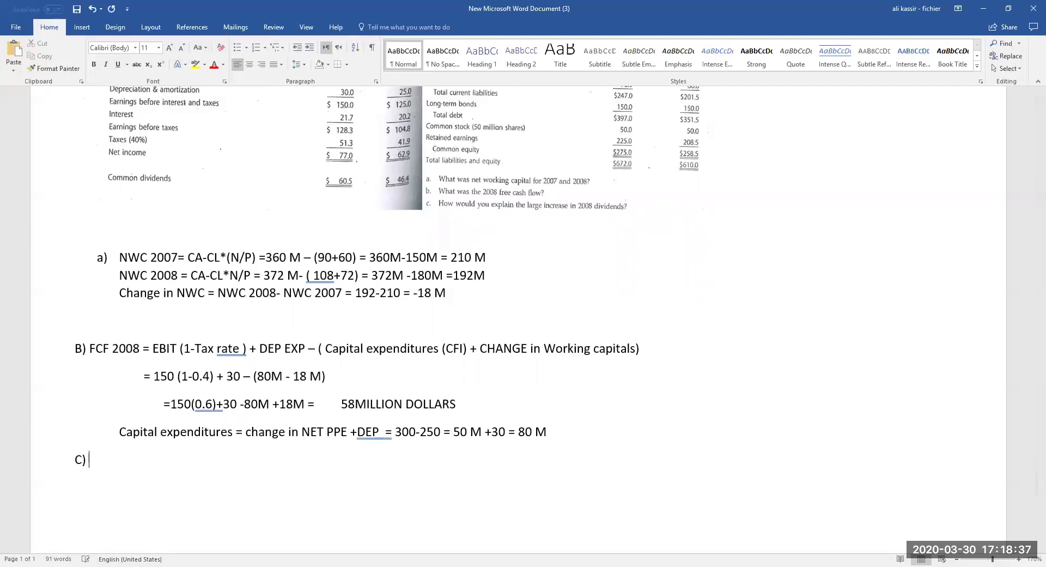
pyautogui.write('The')
pyautogui.press('BackSpace')
pyautogui.press('BackSpace')
pyautogui.write('he distribution of high ')
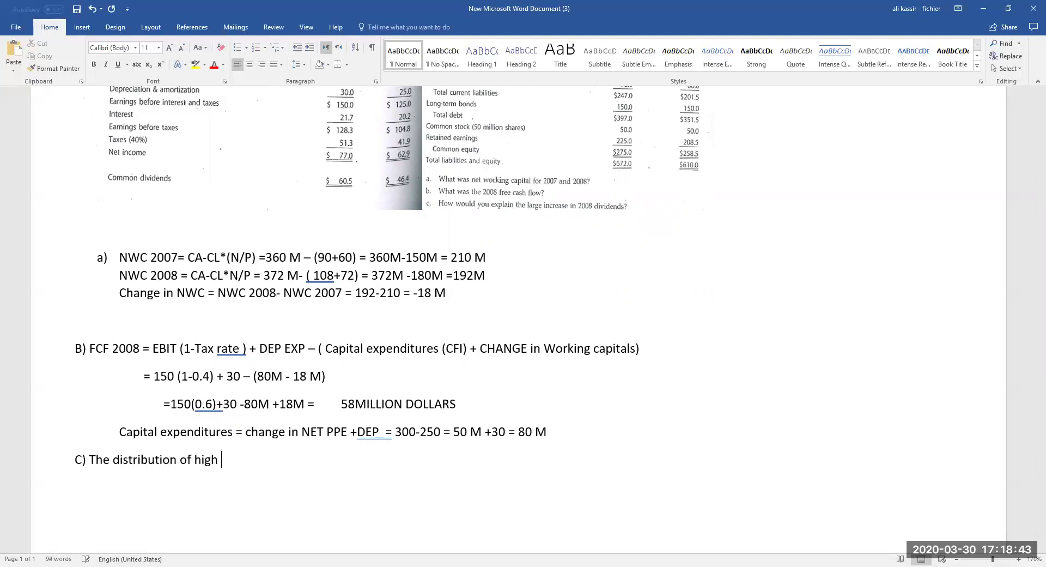
pyautogui.write('dividends (2008 ')
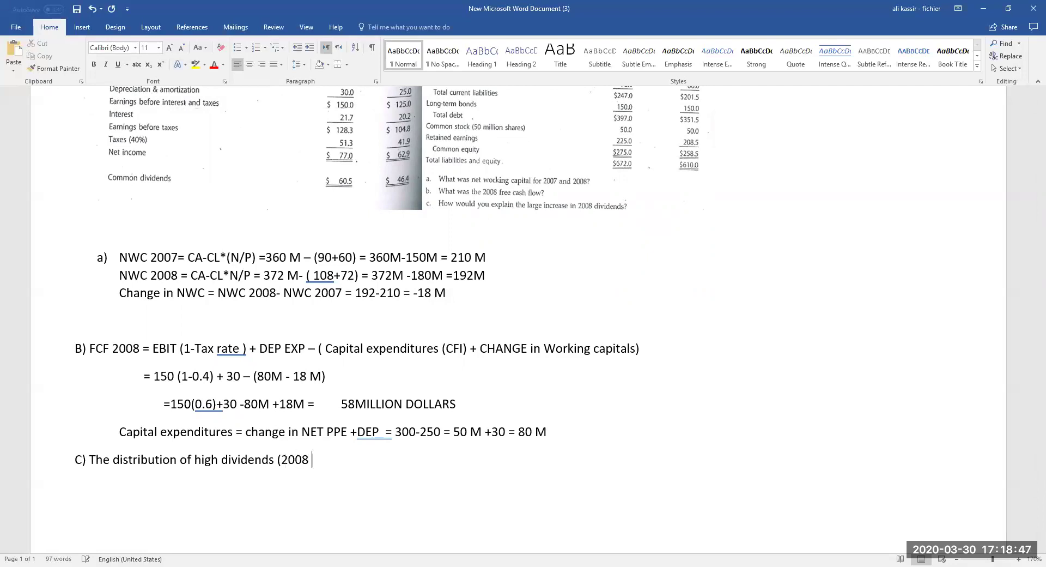
pyautogui.write('- 60.5')
pyautogui.write(' mill')
pyautogui.press('BackSpace')
pyautogui.write('ion dollar)')
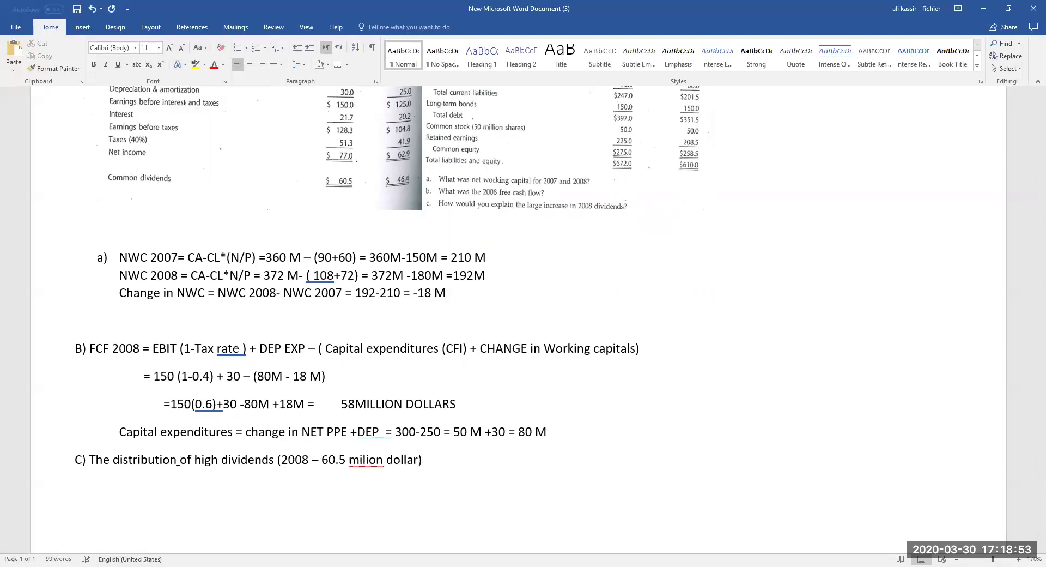
pyautogui.press('BackSpace')
pyautogui.press('BackSpace')
pyautogui.write('s )')
# - Fix the spelling of 'million' and finish with 'is due to the large amount in FCF 2008.'
pyautogui.click(360, 461)
pyautogui.write('l')
pyautogui.press('End')
pyautogui.write('is dude')
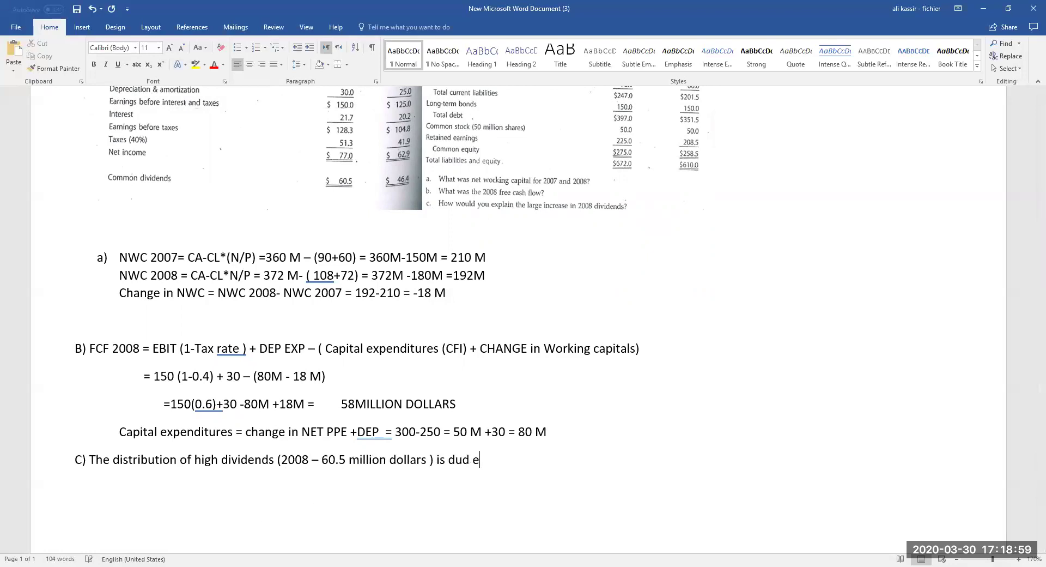
pyautogui.press('BackSpace')
pyautogui.press('BackSpace')
pyautogui.press('BackSpace')
pyautogui.write('e to the large amount in F')
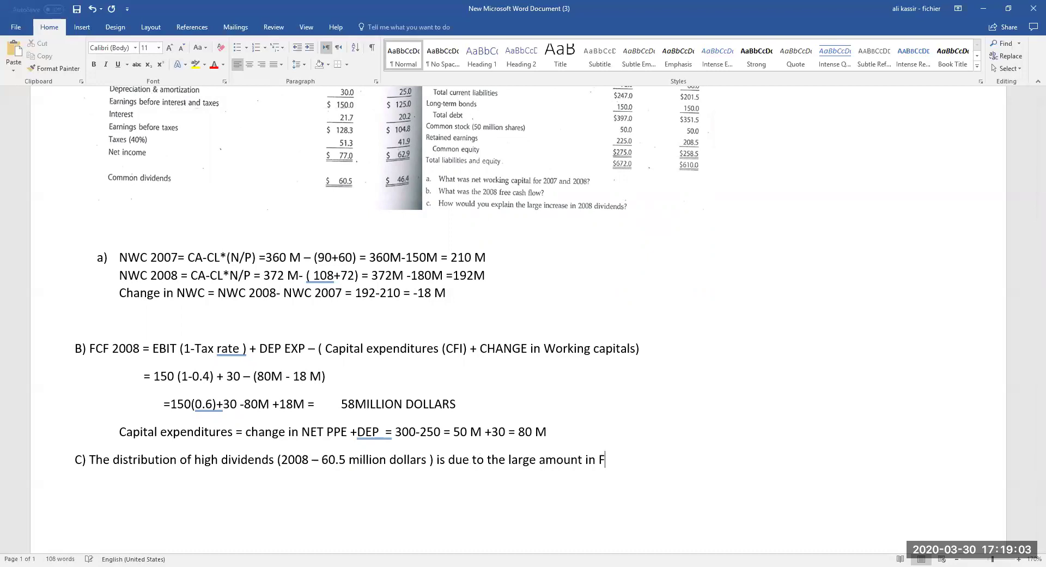
pyautogui.write('CF 2008.')
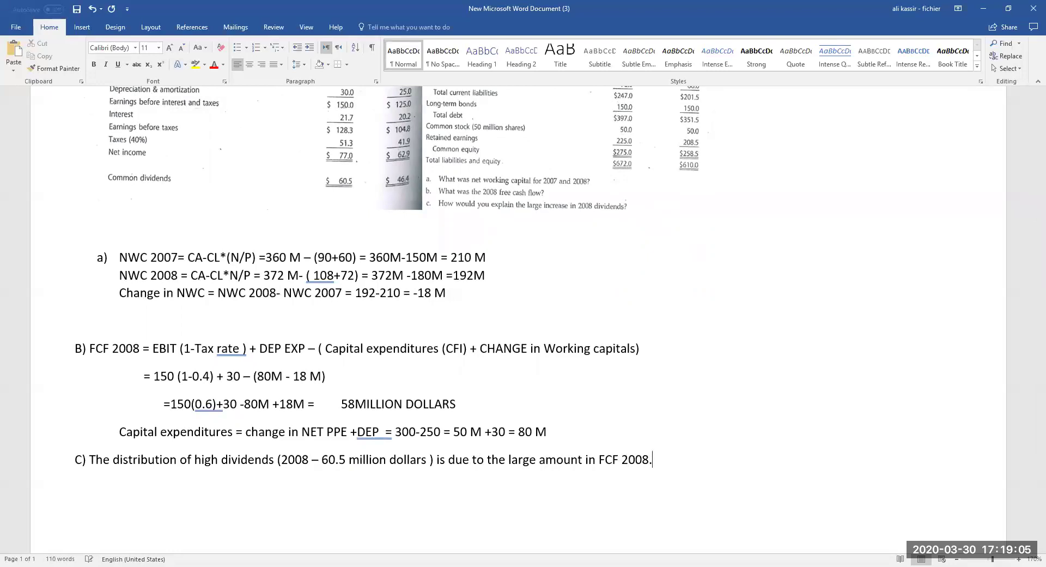